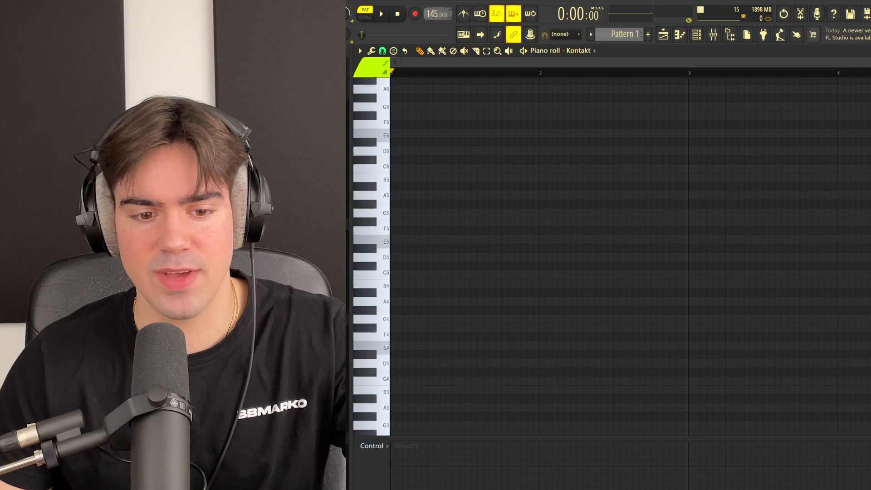
Set the piano roll's scale highlighting to root note E with Minor Natural (Aeolian)
click(360, 50)
mouse_move(399, 96)
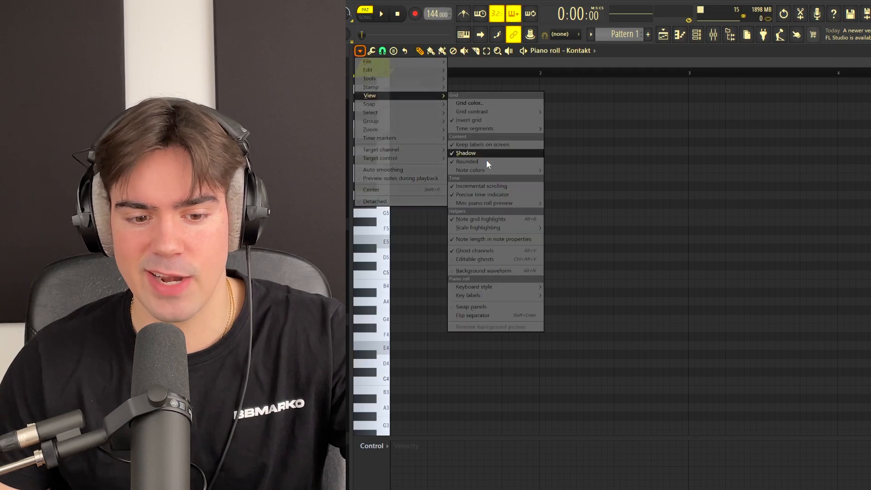
mouse_move(487, 228)
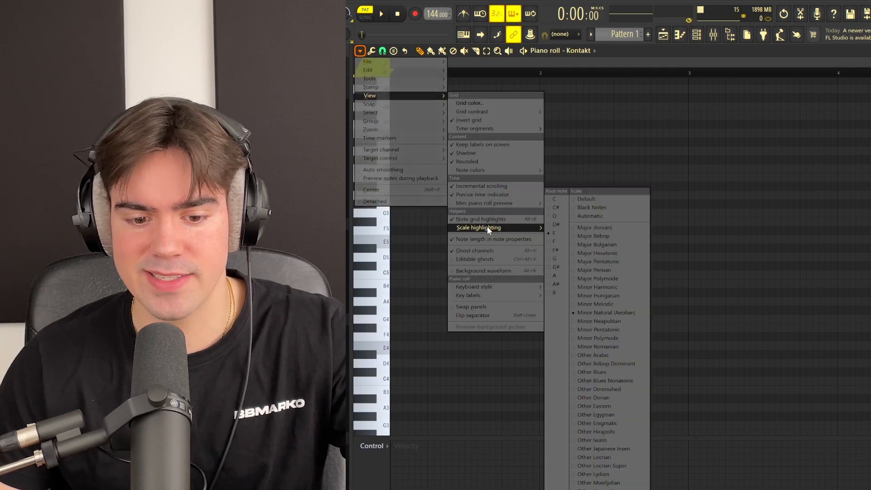
click(556, 233)
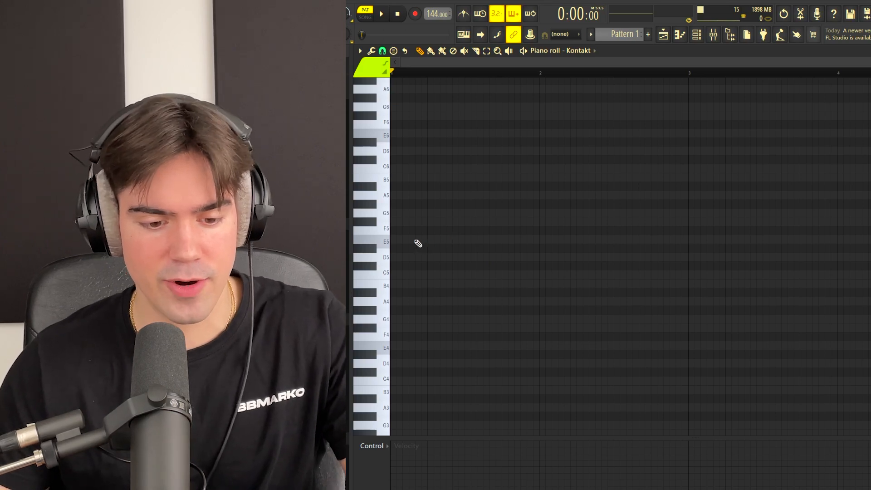
Draw an E minor chord with E4, G4 and B4 at the start, and raise the G an octave to G5
drag(399, 285, 224, 277)
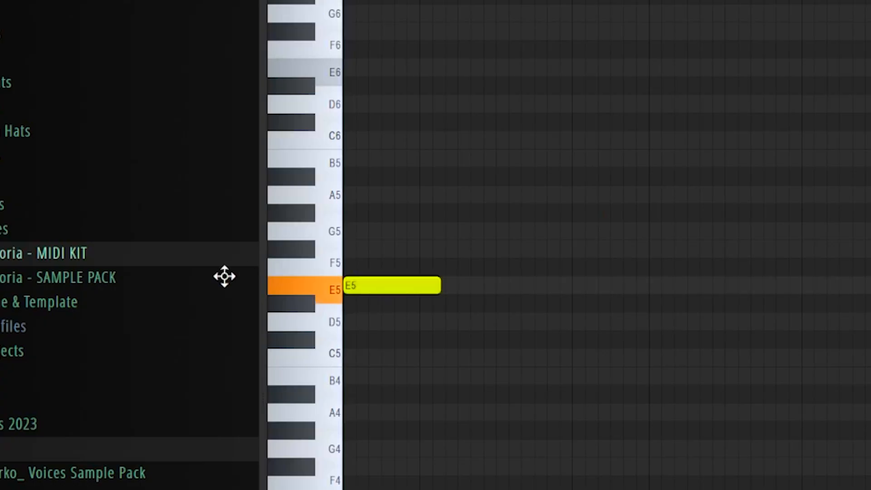
drag(399, 231, 332, 230)
drag(397, 167, 285, 153)
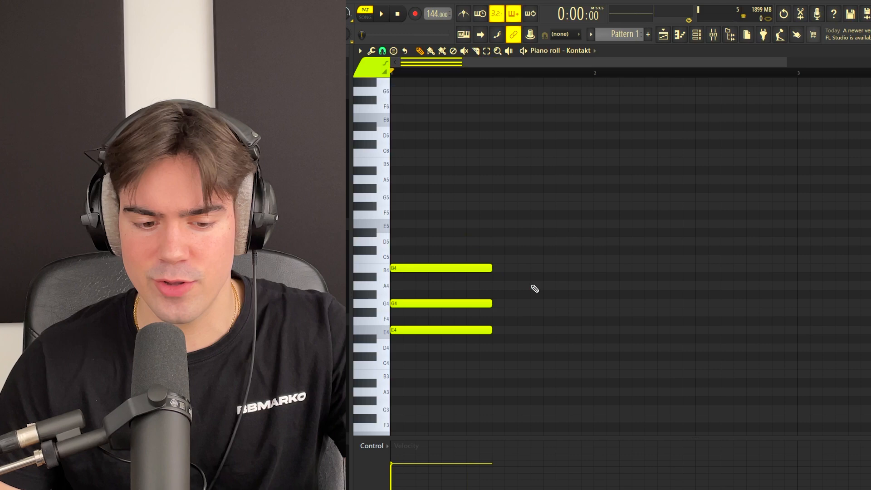
drag(529, 282, 467, 316)
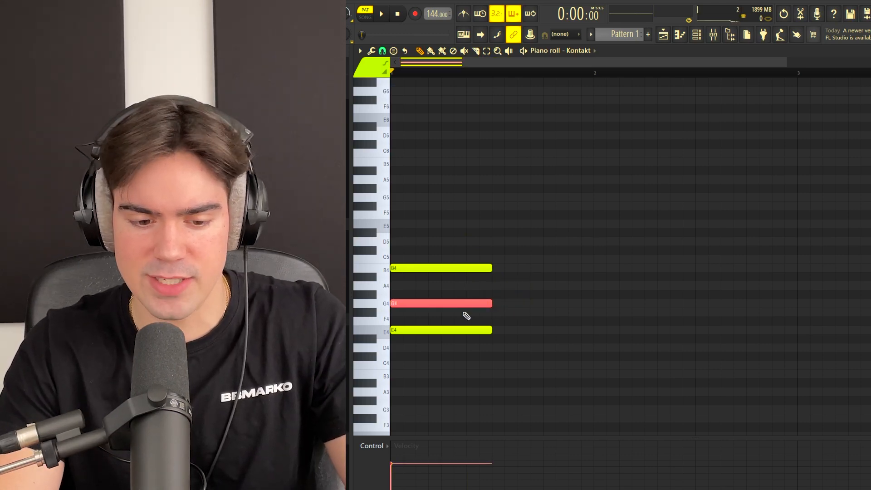
key(ctrl+Up)
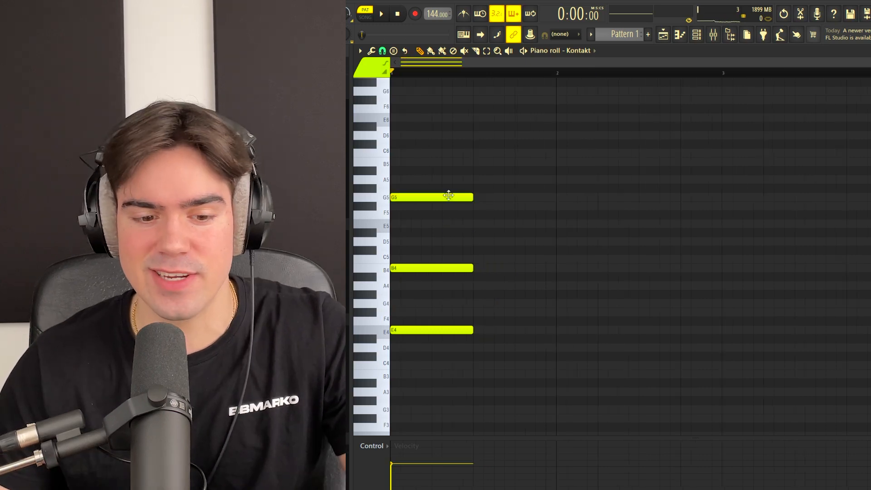
Stagger the chord so G5 starts on beat 2 and B4 on beat 3, extending all three notes to bar 3
drag(448, 196, 481, 203)
drag(443, 267, 525, 268)
key(space)
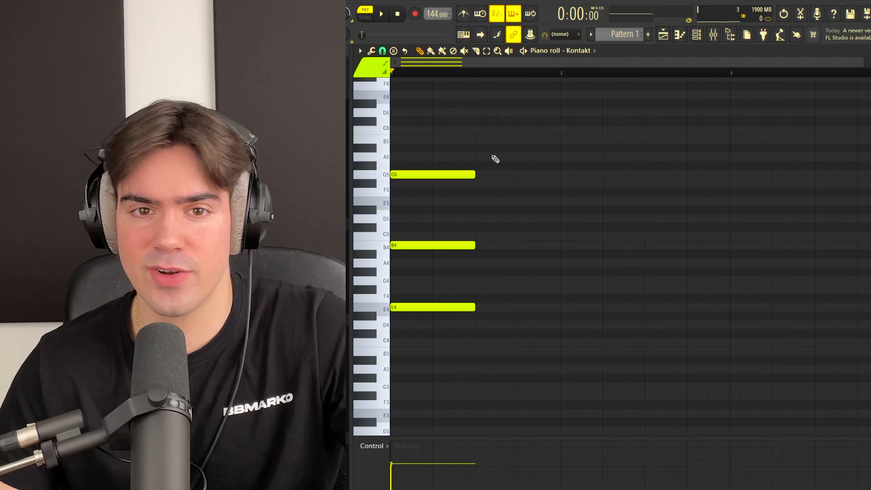
drag(492, 144, 474, 174)
drag(445, 247, 492, 255)
drag(491, 151, 451, 200)
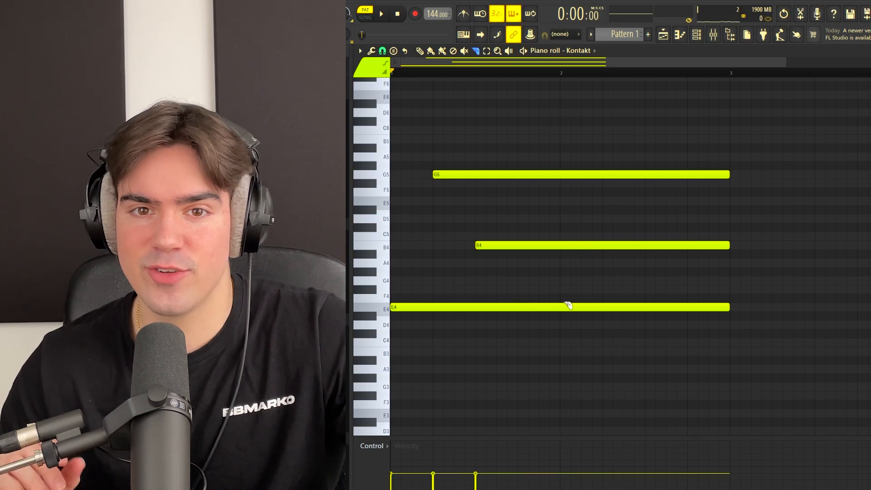
Slice the held E4, B4 and G5 notes into rhythmic repeats and lower the last G5 slice to F#5
key(ctrl+z)
drag(561, 297, 615, 184)
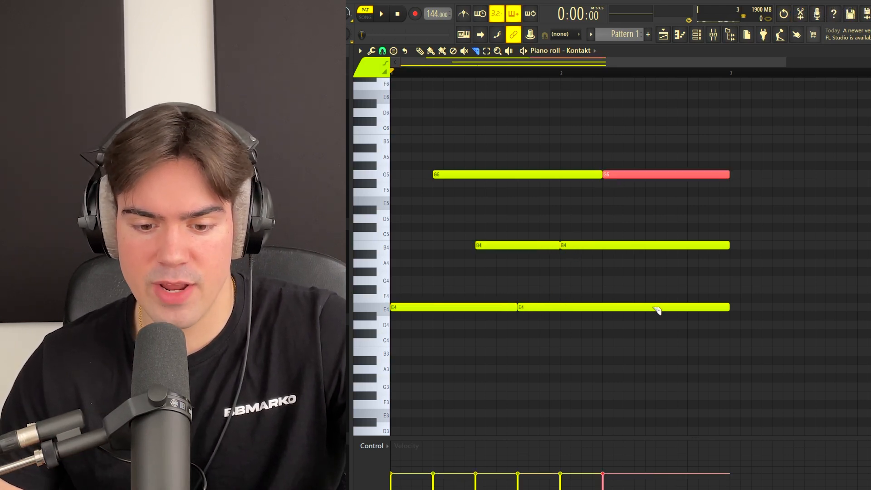
click(655, 308)
click(698, 177)
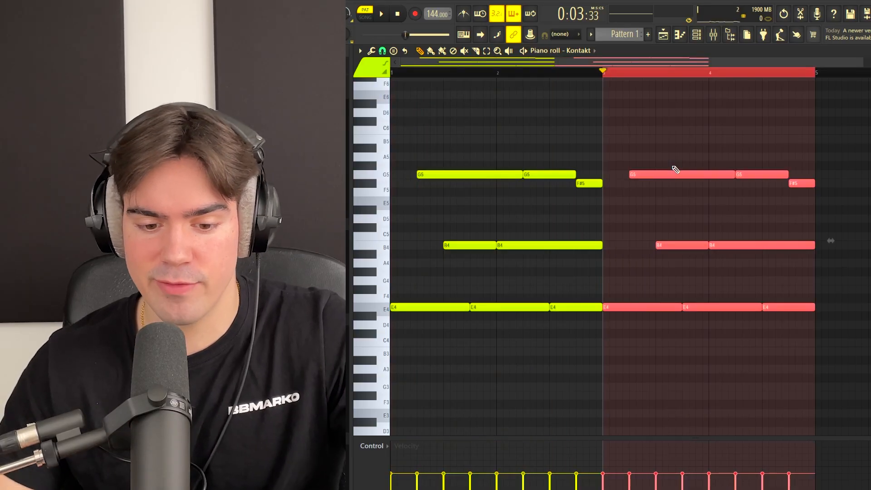
Transpose the copied two-bar phrase down five semitones to start on B3, and duplicate the resulting four-bar progression
key(shift+Down)
key(shift+Down)
key(shift+Down)
key(shift+Down)
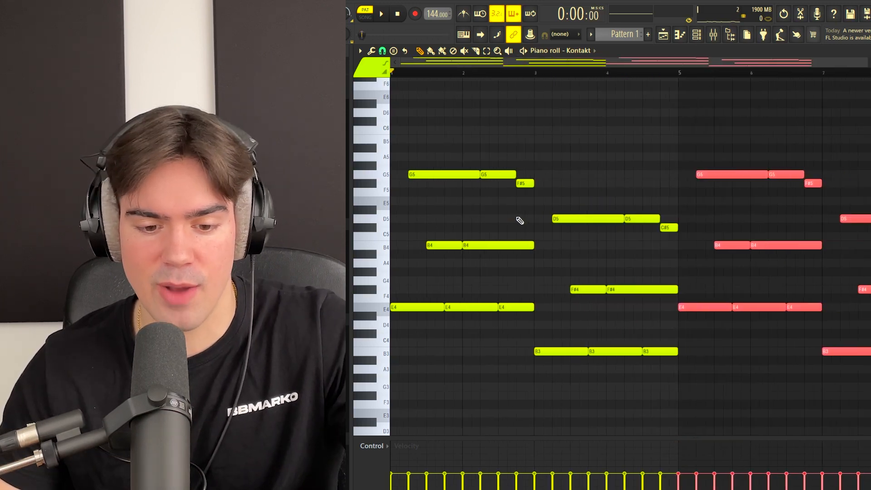
Lengthen the closing F#5 and C#5 notes so each one overlaps into the following bar
scroll(519, 218, down, 1)
scroll(514, 192, up, 2)
drag(515, 183, 536, 184)
click(683, 227)
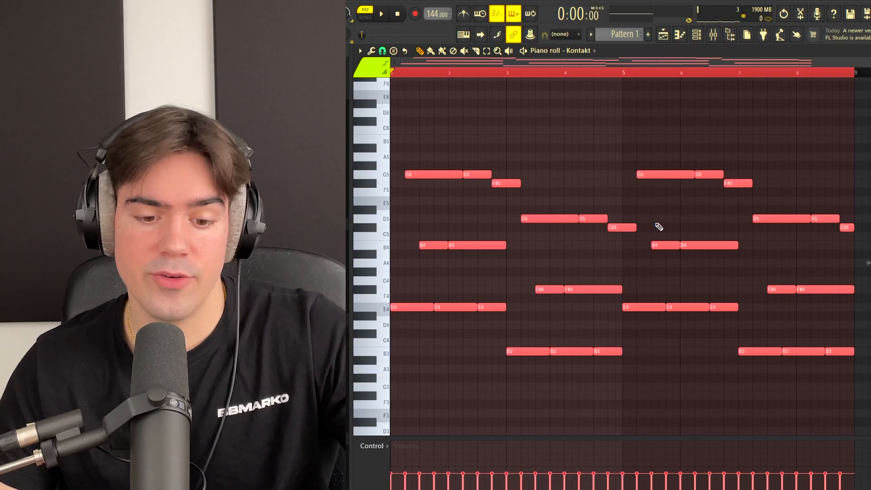
Randomize the velocities of all the chord notes and deselect them
key(alt+r)
click(659, 373)
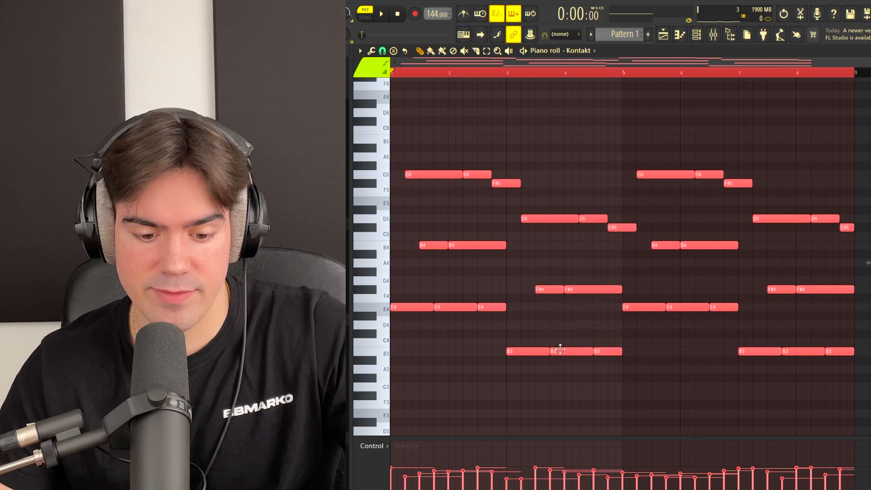
ctrl+click(455, 290)
scroll(454, 250, up, 5)
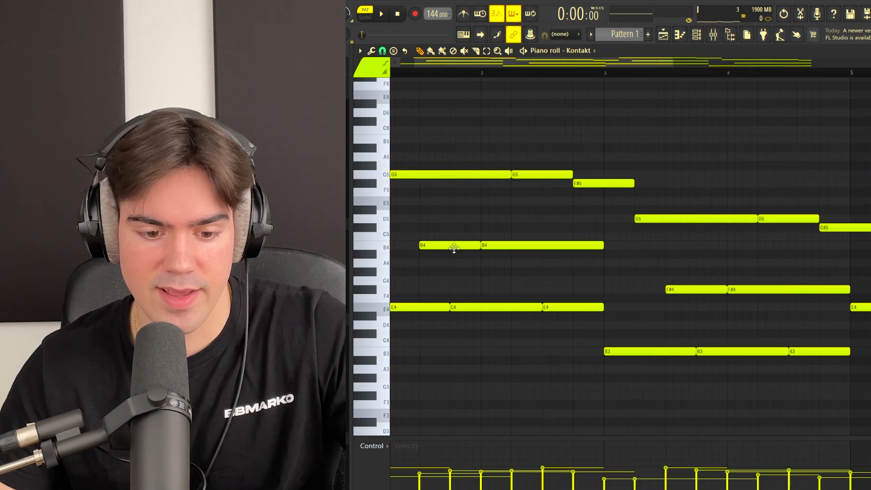
click(500, 246)
scroll(481, 245, down, 5)
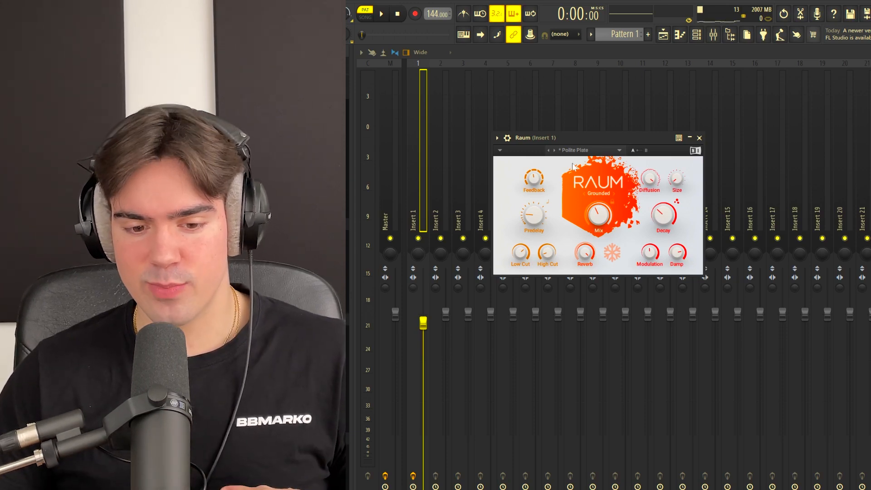
Compare the Airy, Cosmic and Grounded reverb types in Raum, return to Grounded, and check the Mix, Reverb and Decay controls
click(615, 195)
click(616, 194)
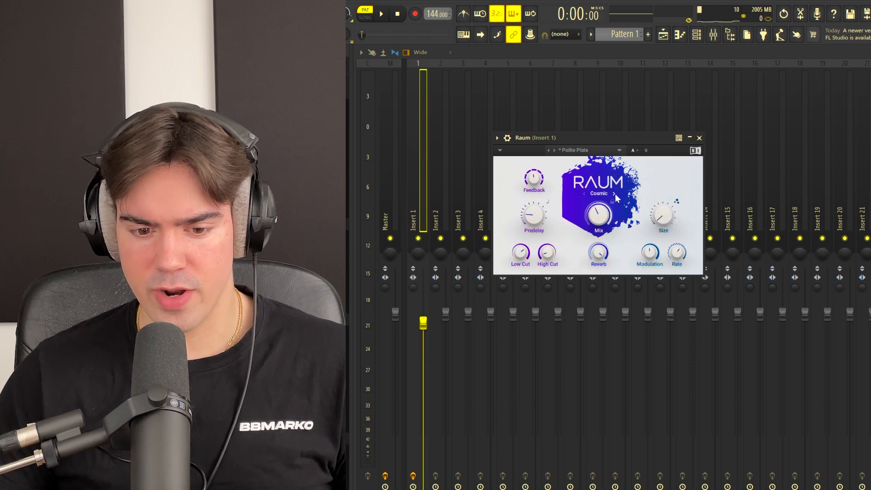
click(614, 193)
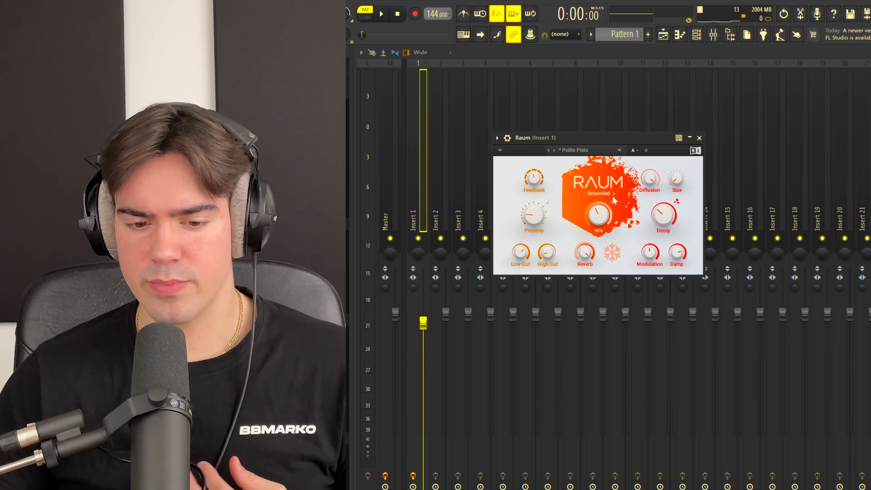
click(614, 194)
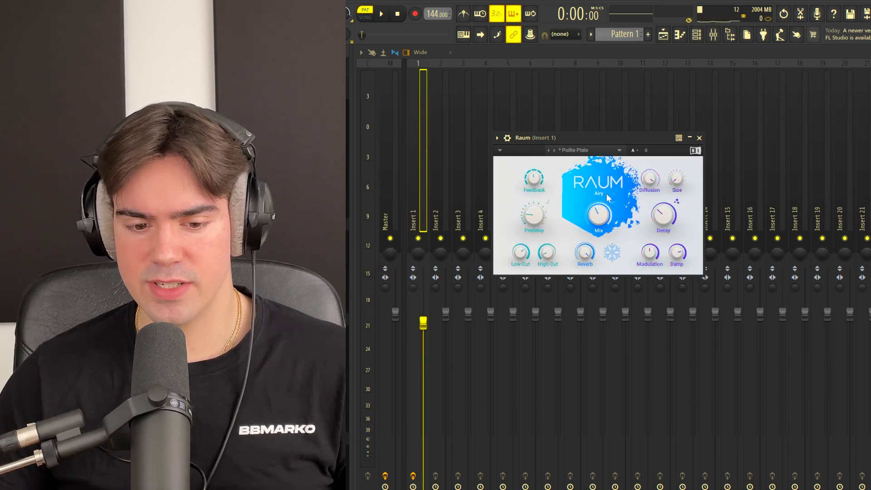
click(607, 195)
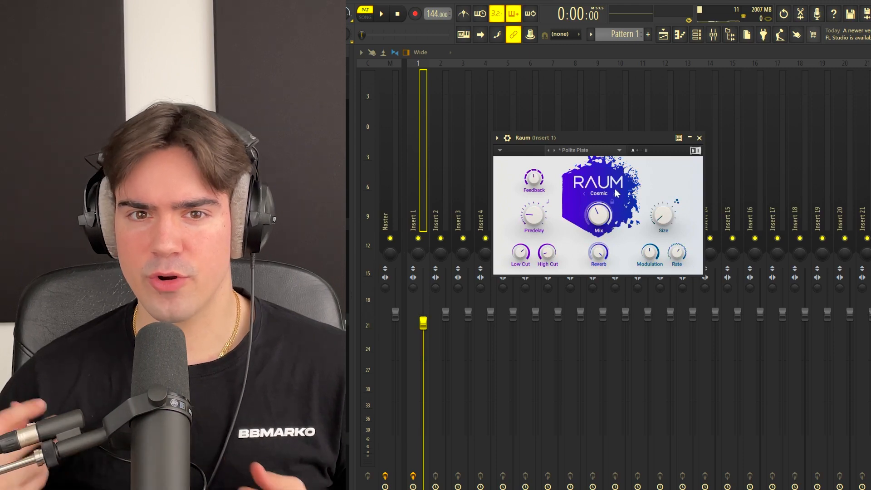
click(615, 195)
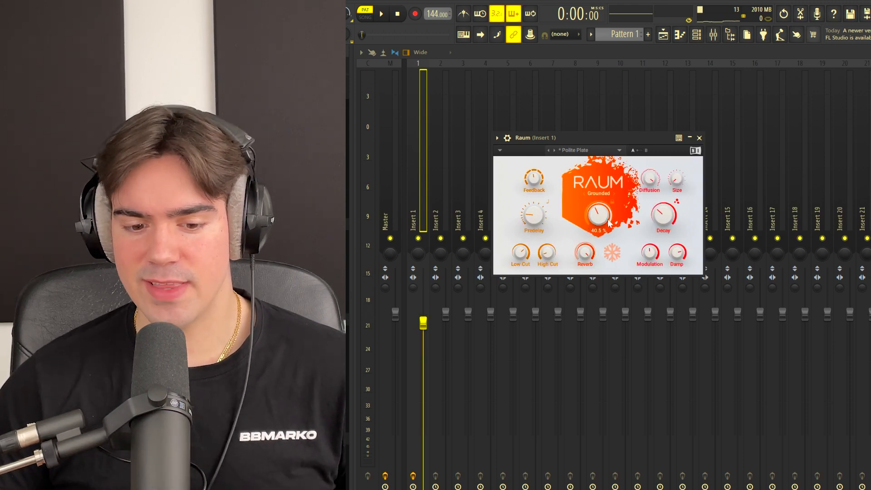
mouse_move(582, 255)
mouse_move(669, 216)
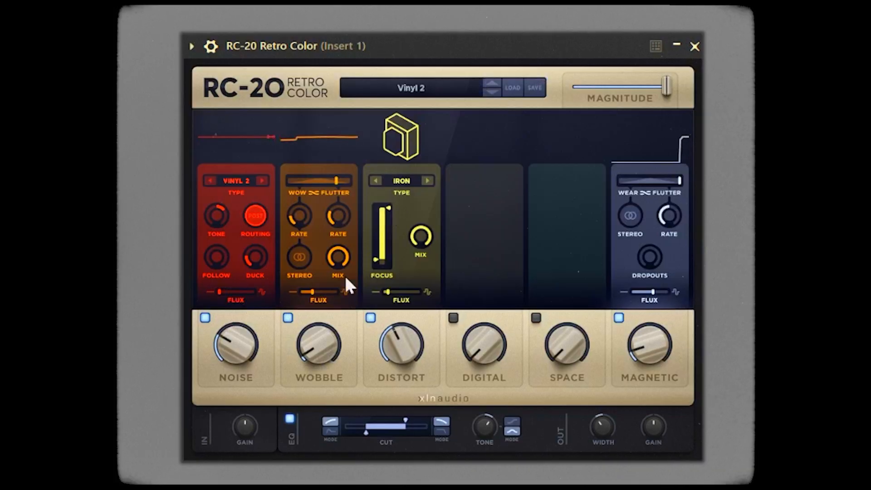
Lower the RC-20 Noise amount to 12 % and raise the noise module's Follow
drag(242, 345, 242, 389)
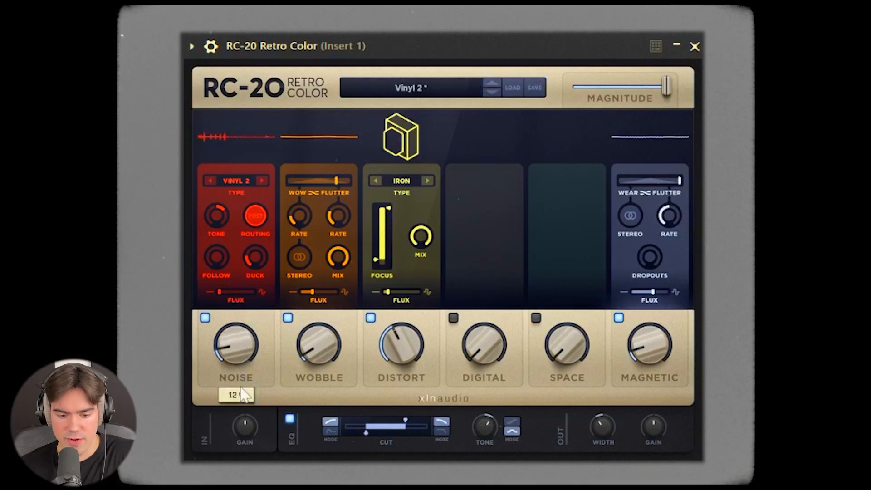
drag(217, 261, 219, 228)
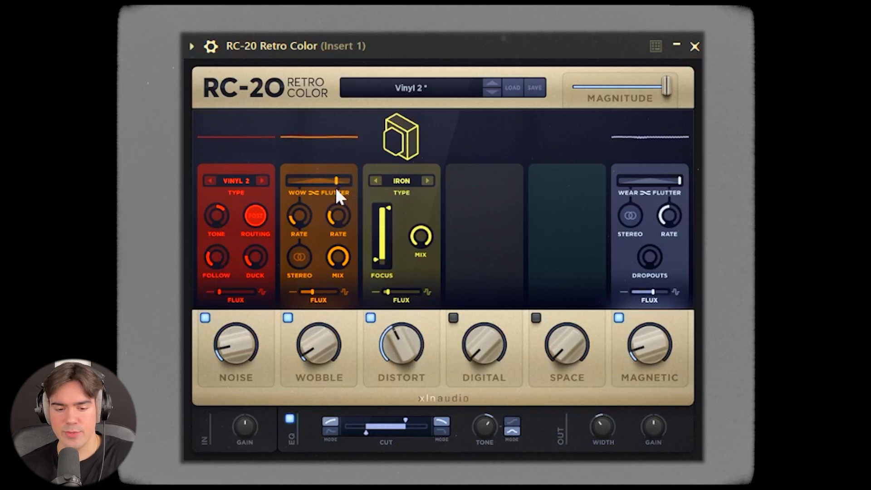
Set the RC-20 wobble blend to Wow 67 % and Flutter 100 %, enable its Stereo mode, and fine-tune the Wobble amount
drag(338, 184, 332, 184)
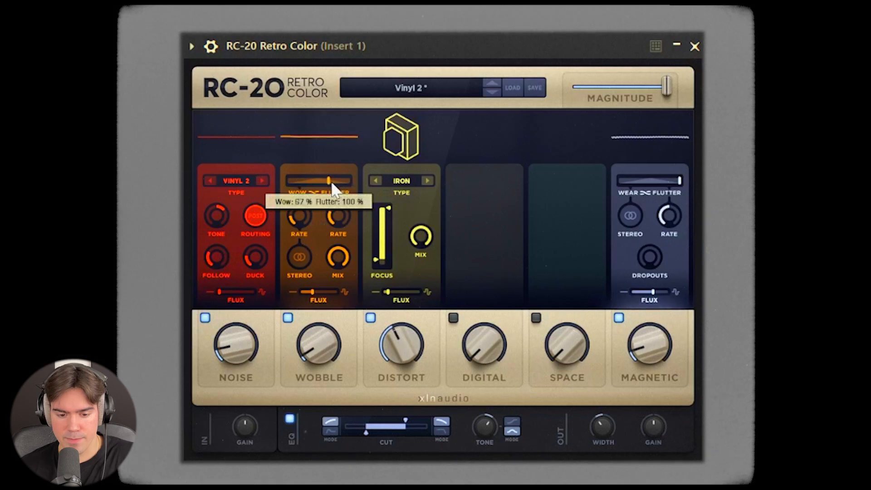
click(302, 255)
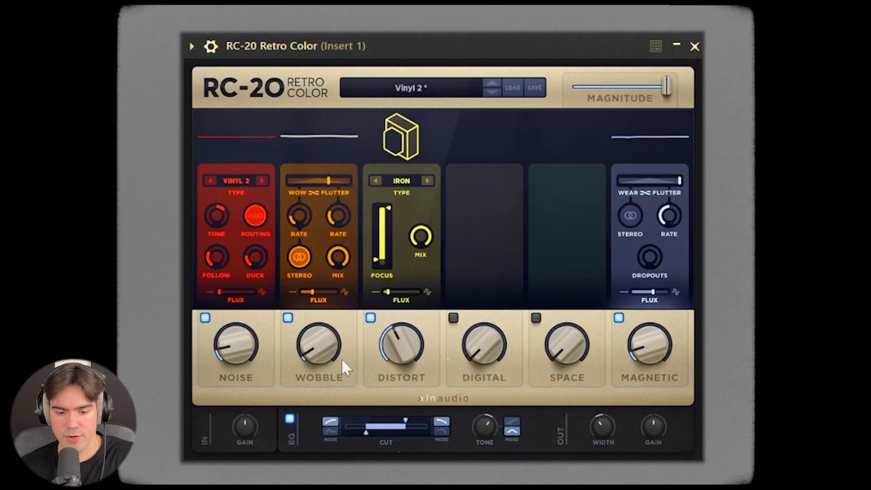
mouse_move(320, 342)
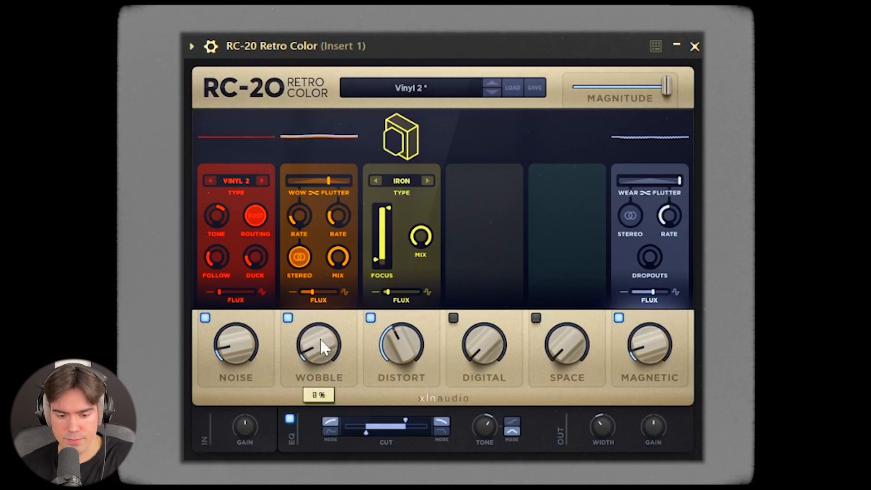
drag(322, 332, 321, 340)
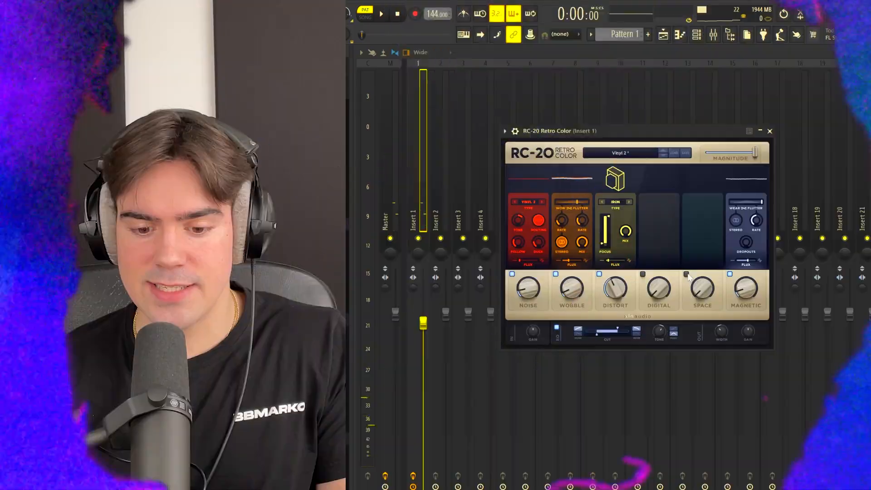
Enable the RC-20 Space module, raise its amount slightly, and adjust the decay
click(536, 317)
drag(701, 286, 701, 282)
drag(696, 216, 709, 202)
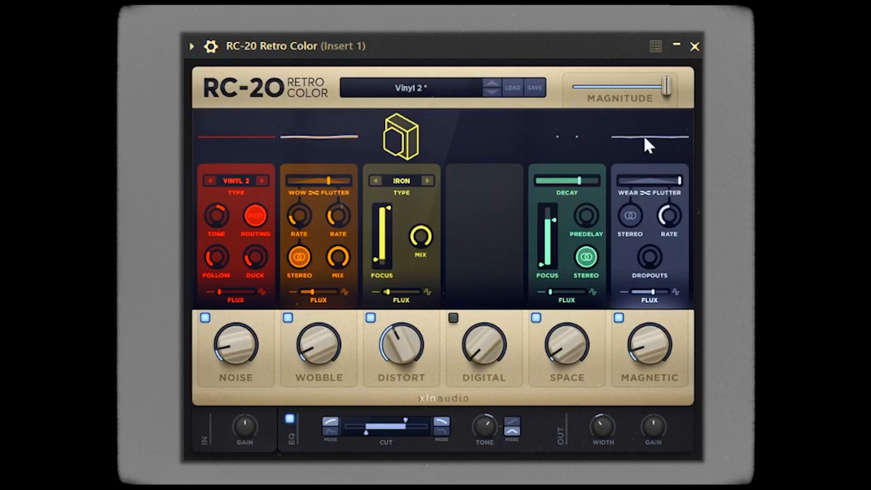
mouse_move(571, 339)
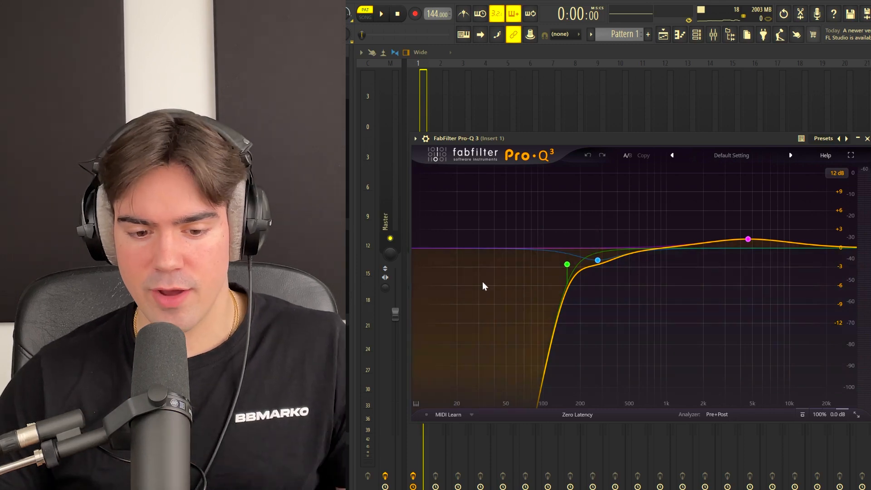
Review the EQ bands in FabFilter Pro-Q 3 and turn down the Noise Level in the J37 tape plugin
click(616, 259)
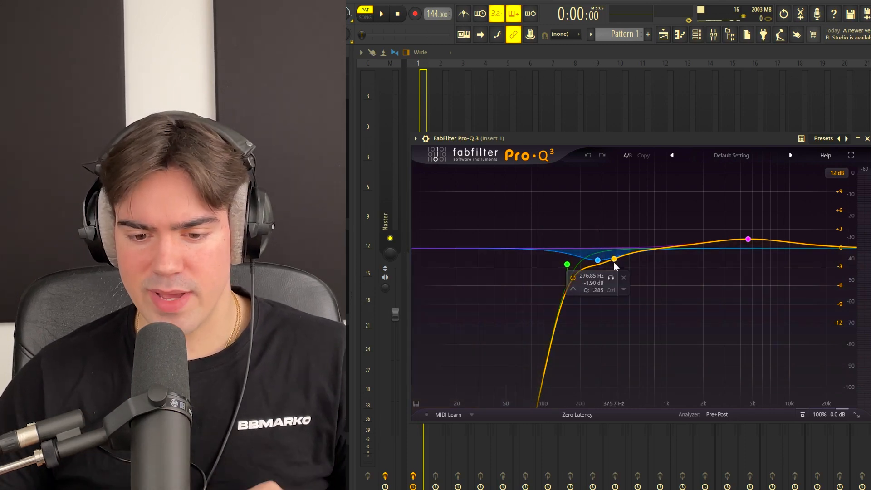
mouse_move(743, 241)
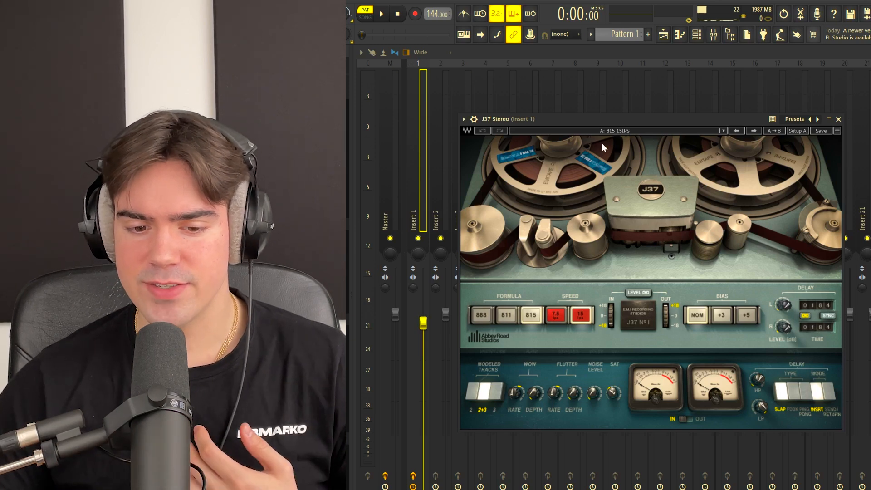
drag(593, 393, 594, 401)
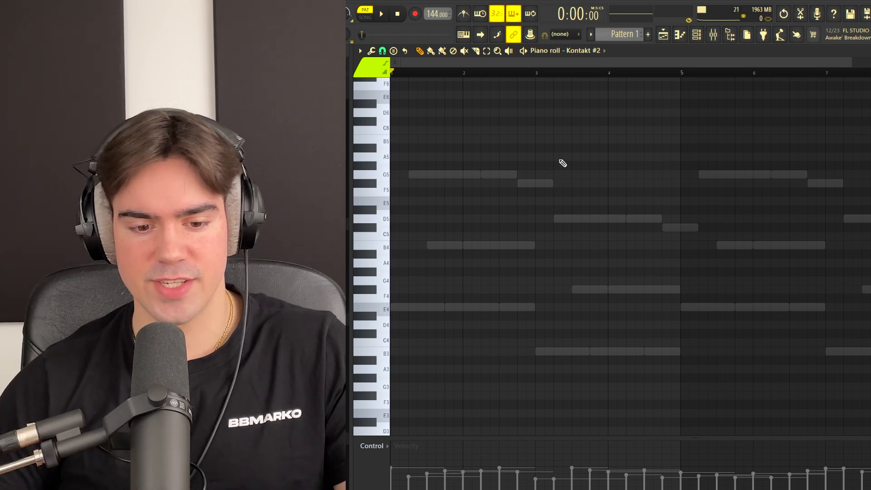
Write the Kontakt #2 melody over the ghost chords, with repeated B5 notes from bar 2 descending through A5 and G5 to F#5
mouse_move(503, 211)
mouse_down()
mouse_move(467, 311)
mouse_move(452, 326)
mouse_up()
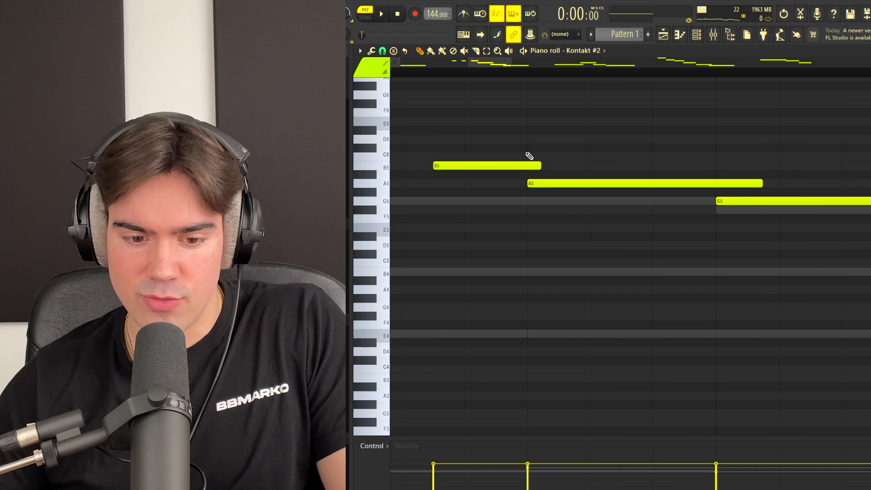
drag(561, 195, 819, 242)
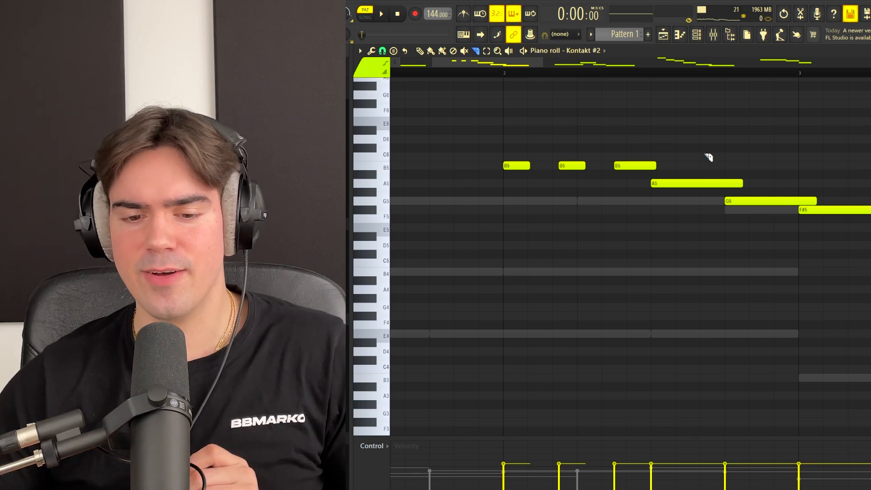
Route Kontakt #2 to mixer Insert 2 and adjust the Decay and Predelay of its ValhallaVintageVerb
key(ctrl+l)
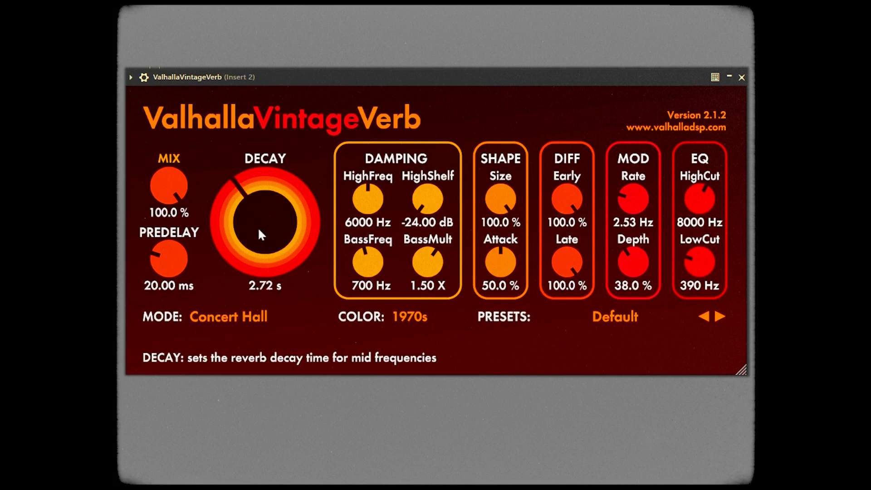
drag(259, 229, 177, 237)
drag(180, 312, 179, 309)
drag(169, 266, 169, 281)
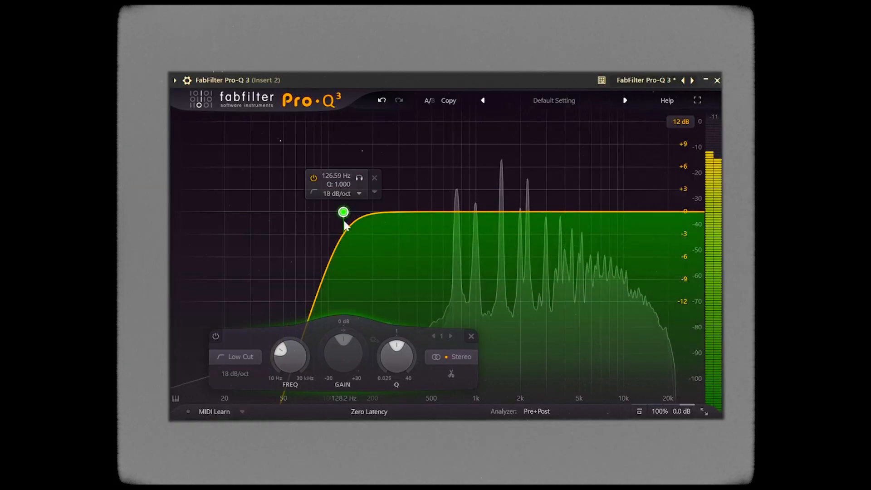
Shape Insert 2 in Pro-Q 3 with a 24 dB/oct low cut at about 273 Hz, a high cut at about 8168 Hz and a slight midrange dip
drag(344, 219, 394, 240)
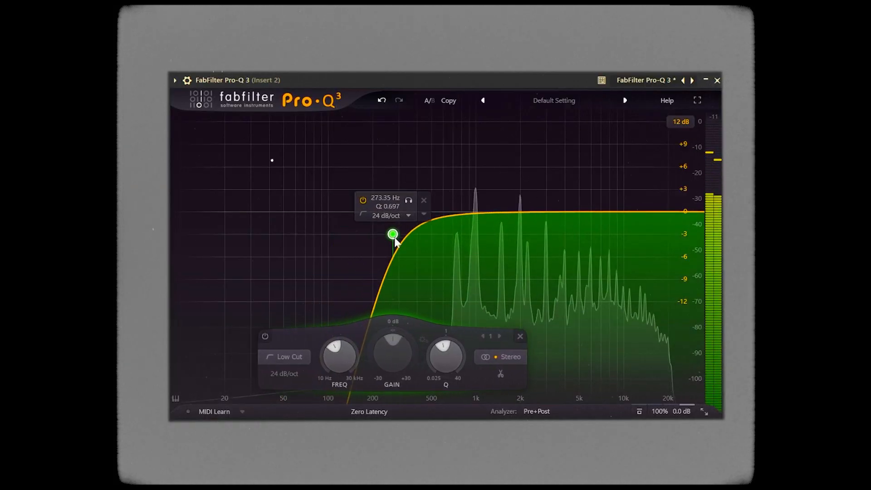
drag(685, 213, 610, 233)
scroll(628, 227, down, 1)
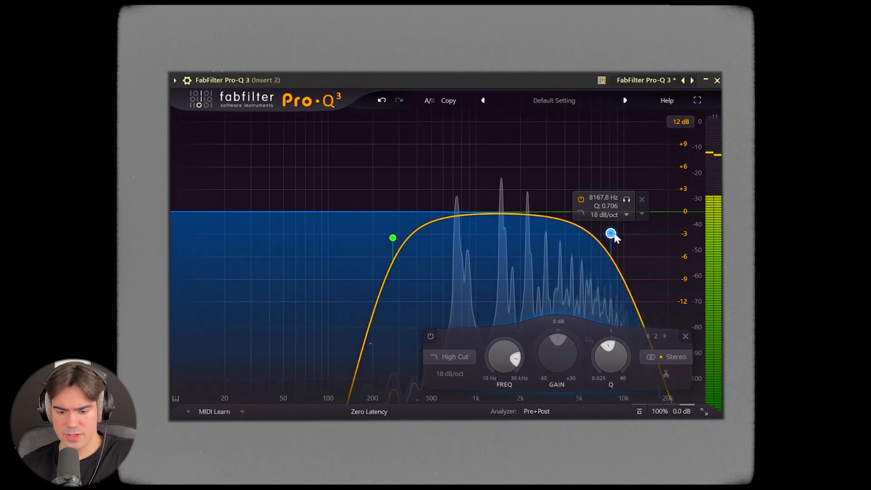
mouse_move(504, 216)
mouse_down()
mouse_move(508, 230)
mouse_move(494, 231)
mouse_up()
scroll(508, 232, up, 2)
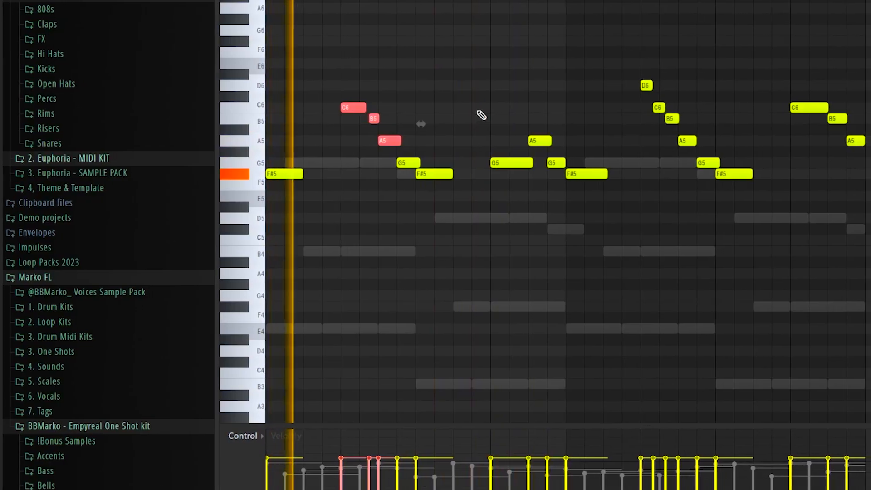
drag(418, 69, 298, 149)
ctrl+click(604, 213)
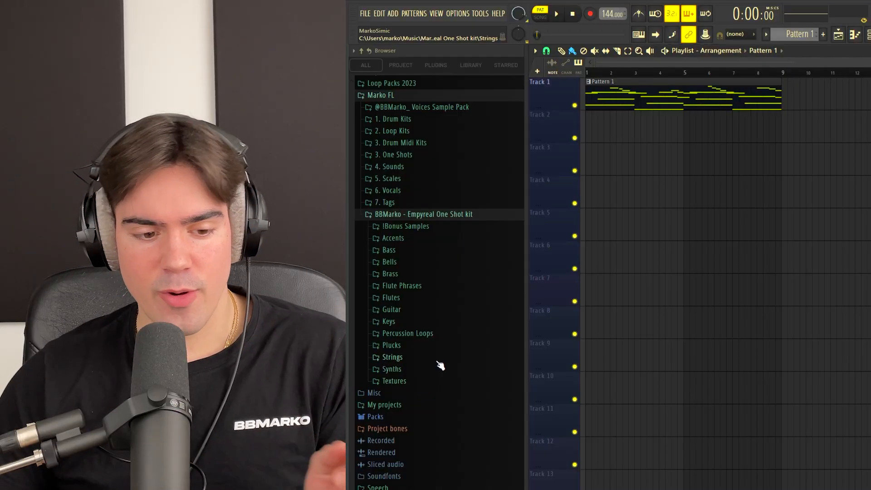
Add Reverse [Texture] and Monster [Texture] from the Empyreal One Shot kit's Textures folder to the playlist
click(424, 381)
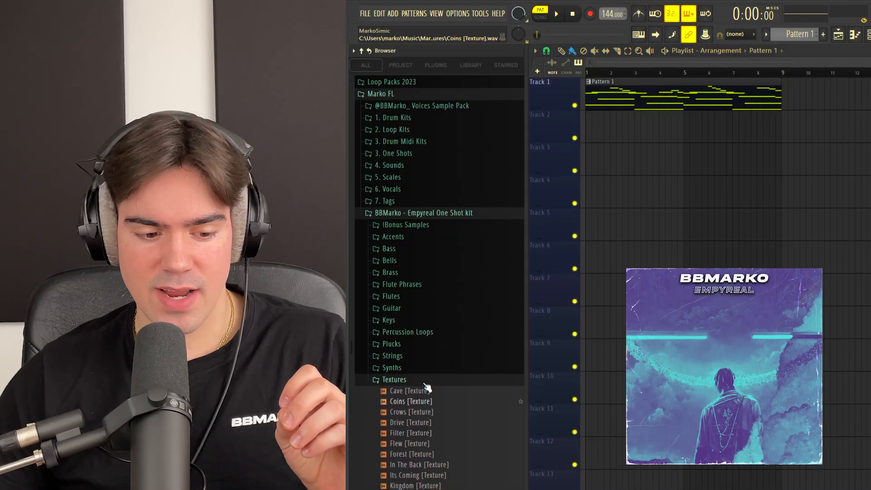
scroll(429, 387, down, 5)
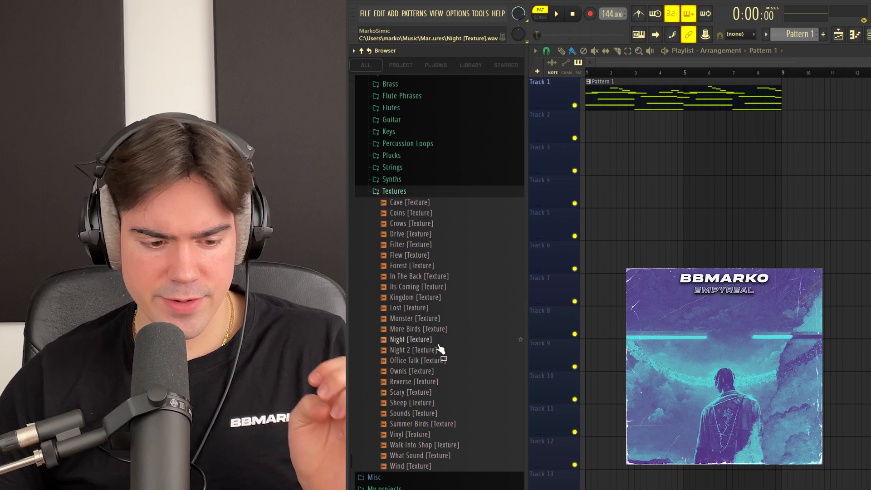
click(412, 383)
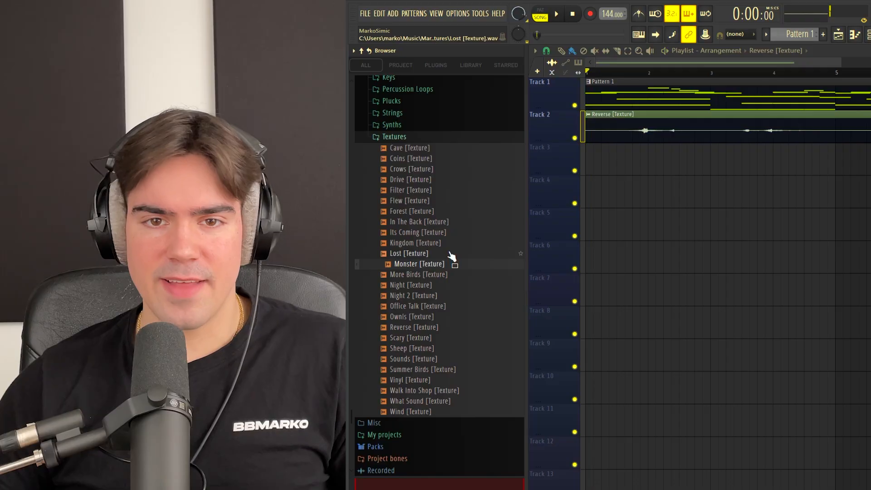
drag(451, 253, 444, 268)
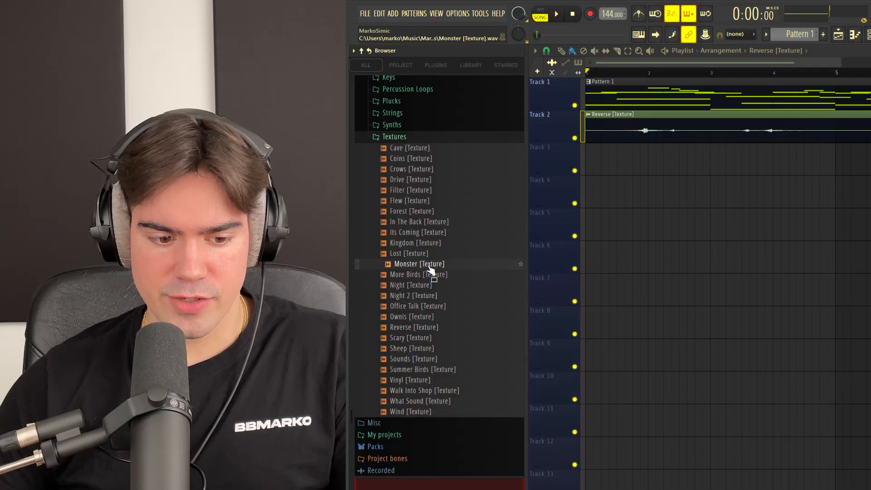
drag(277, 207, 623, 208)
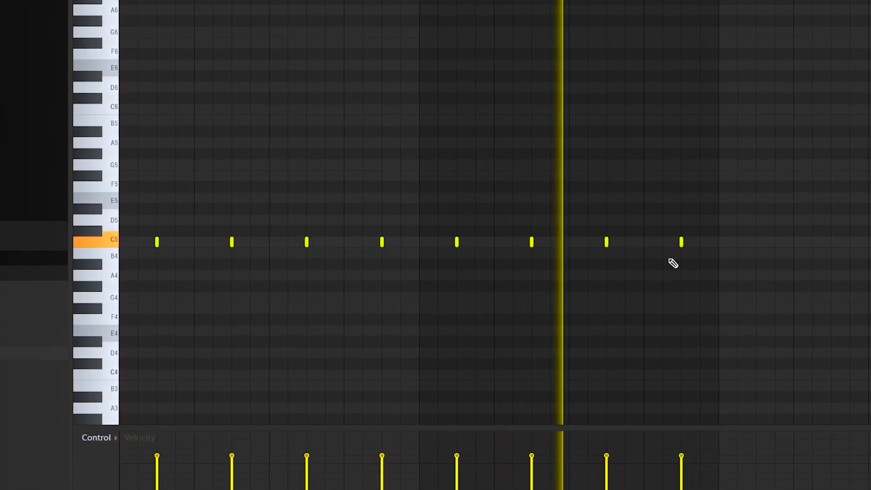
Try an extra C5 clap hit near the end of the clap pattern and erase it
click(659, 244)
right_click(634, 242)
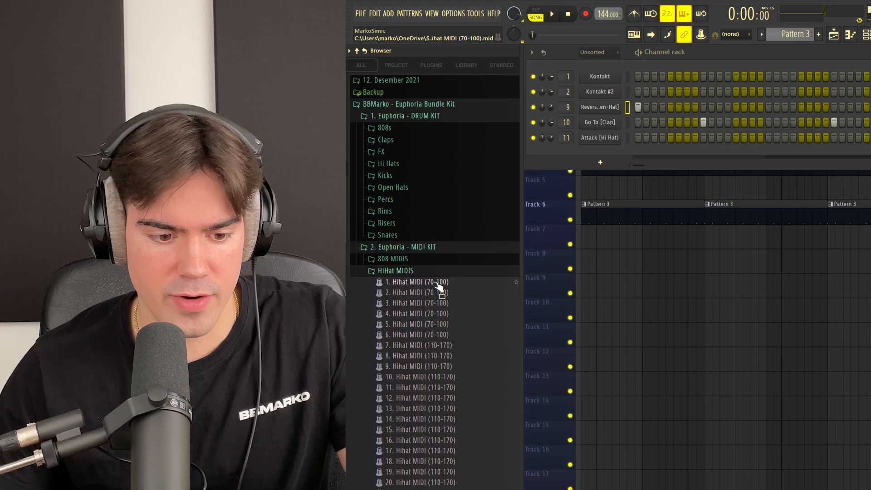
Look through the HiHat MIDIS folder of the Euphoria MIDI kit for a hi-hat pattern
scroll(440, 290, down, 6)
scroll(411, 361, down, 3)
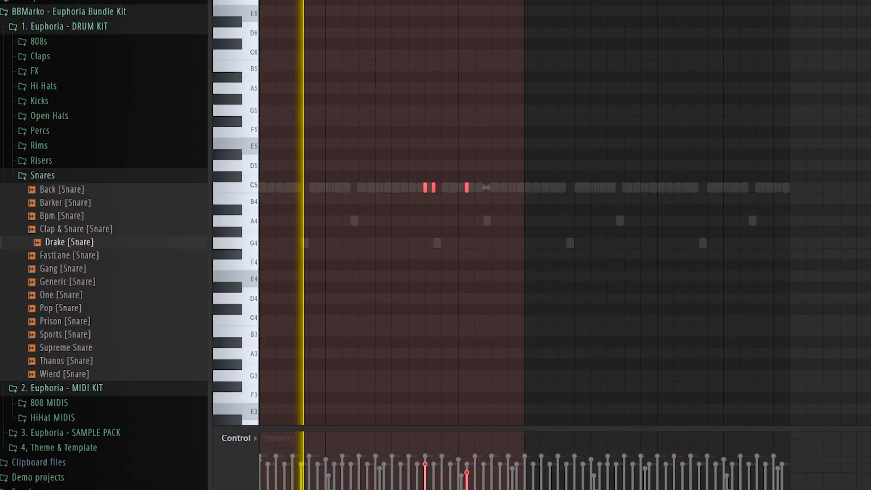
Duplicate the Drake [Snare] hits from the first four bars into the following four bars and clear the note selection
key(ctrl+b)
key(ctrl+d)
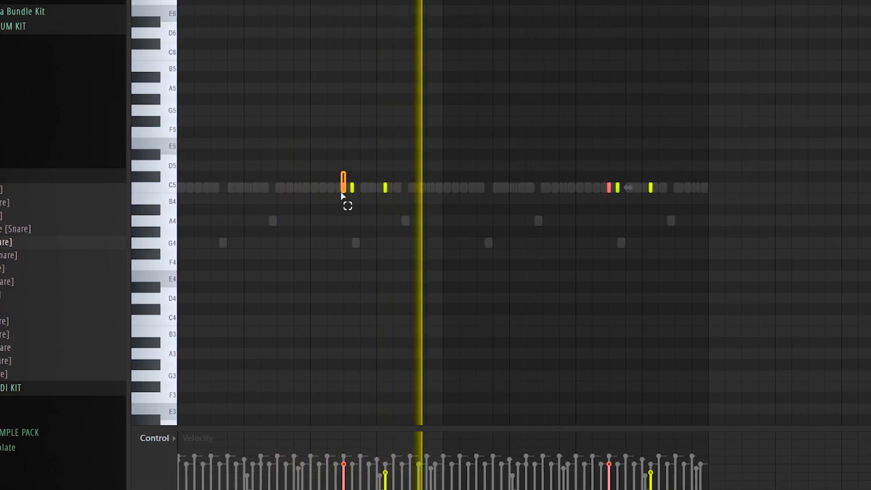
key(ctrl+d)
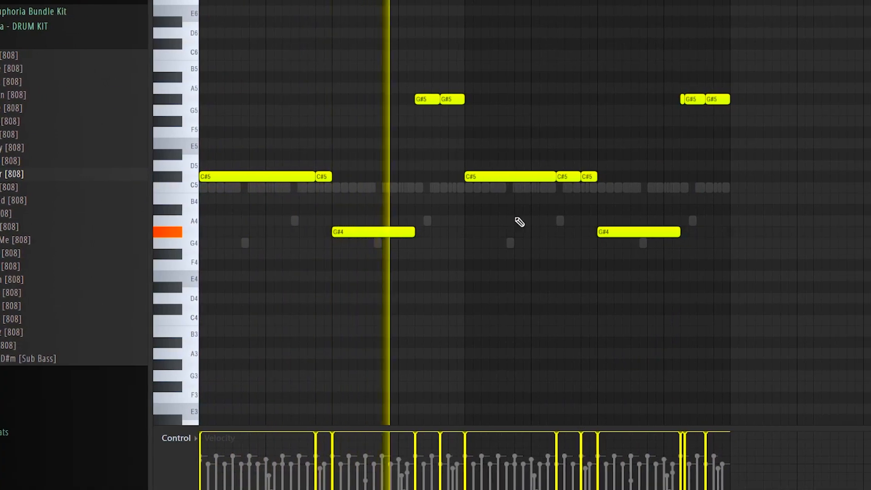
Raise the last long G#4 note of the 808 line by one octave to G#5
ctrl+click(656, 233)
key(ctrl+Up)
key(ctrl+d)
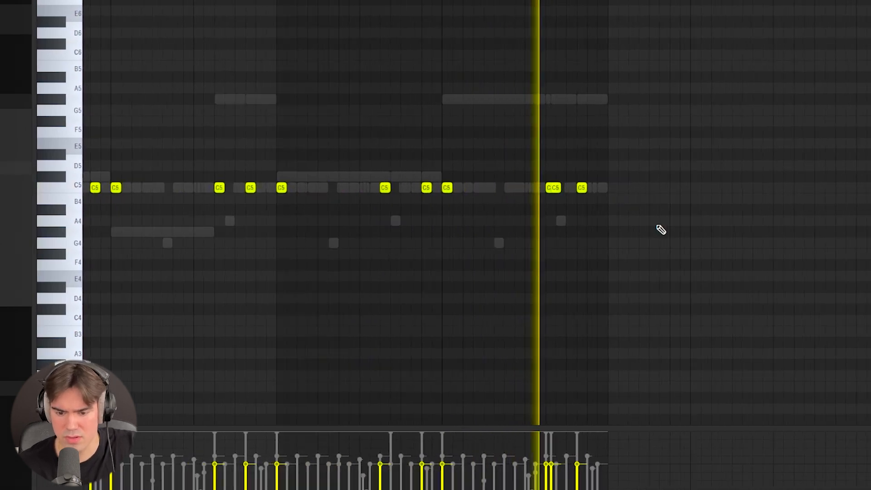
Duplicate the whole 24-bar arrangement in the playlist so that it continues from bar 25 through bar 48
scroll(551, 229, down, 3)
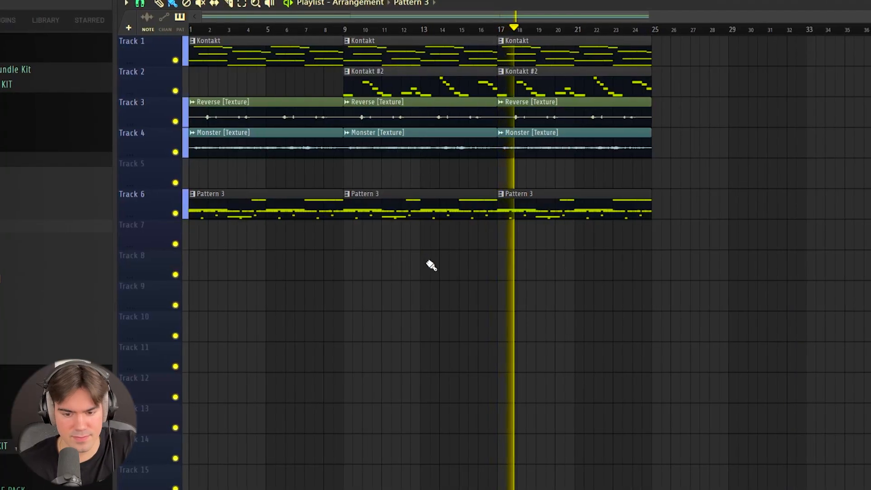
drag(268, 53, 787, 325)
key(ctrl+b)
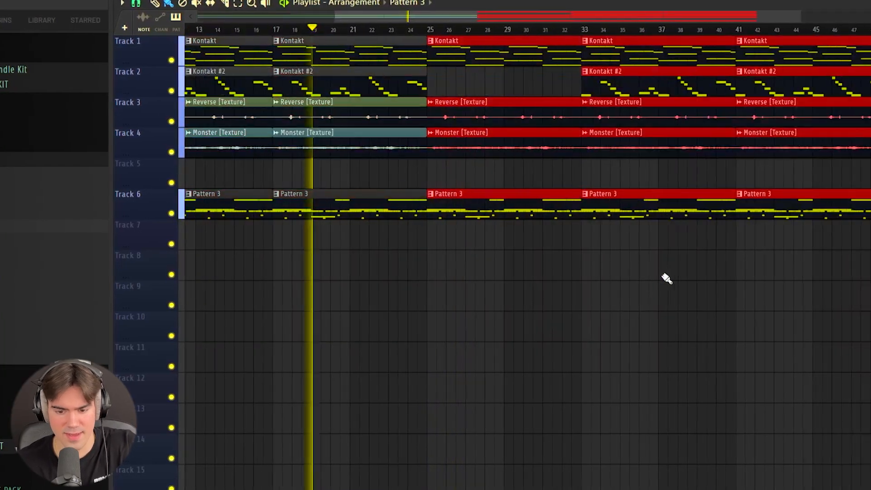
scroll(667, 277, down, 3)
ctrl+click(532, 264)
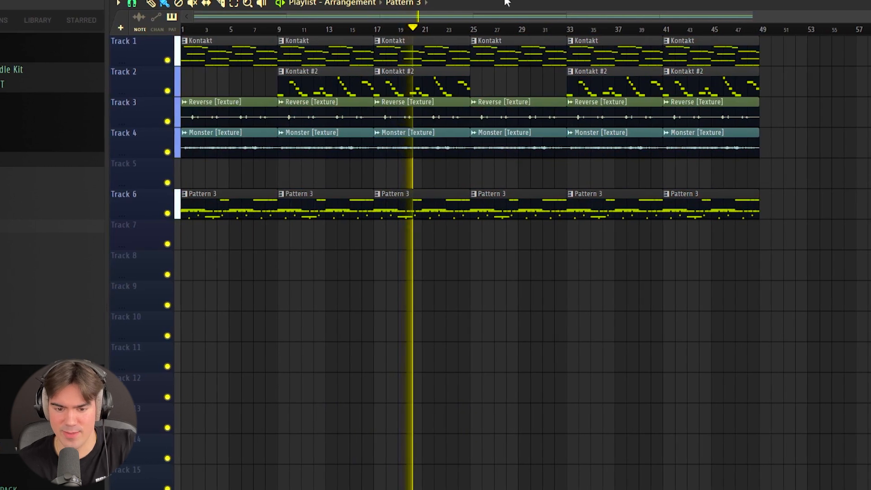
Split Pattern 3 by channel and spread its bar 25 drum clips over Tracks 7 to 15, one sound per track
click(476, 1)
click(541, 155)
drag(526, 207, 521, 308)
drag(521, 208, 515, 350)
drag(521, 207, 515, 383)
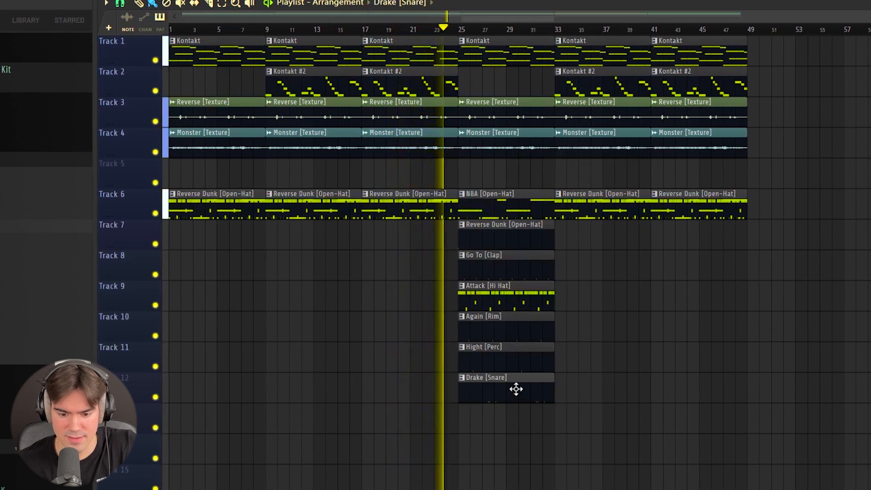
drag(522, 206, 517, 417)
drag(522, 207, 516, 458)
drag(492, 197, 490, 470)
Delete the combined drum clips from bar 33 onward on Track 6 and duplicate the split drum clips into bars 33 to 40
scroll(479, 290, up, 3)
drag(623, 236, 773, 214)
key(Delete)
drag(628, 205, 449, 479)
key(ctrl+b)
Trim the start of the bar 33 drum clips on Tracks 8 to 14 and delete the Levels [Kick] clip there
scroll(580, 308, up, 3)
drag(576, 273, 575, 478)
drag(582, 449, 584, 480)
ctrl+click(576, 480)
right_click(603, 482)
Replace the combined Track 6 drum clips with copies of the split drum clips, repeated across bars 1 to 24
scroll(445, 402, down, 3)
scroll(441, 402, down, 1)
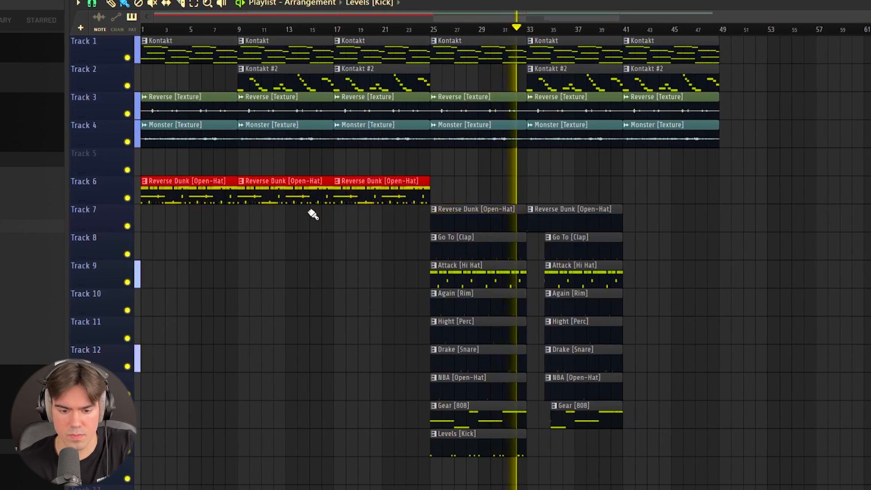
drag(430, 208, 476, 463)
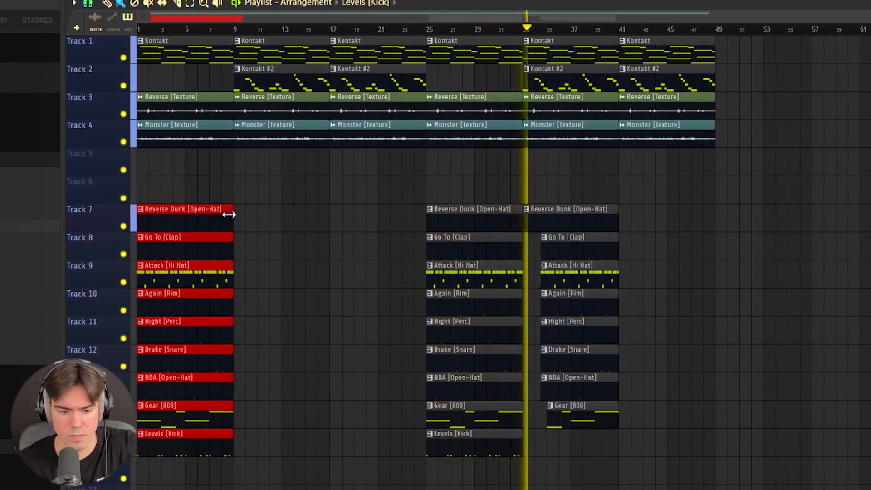
key(ctrl+b)
key(ctrl+b)
key(ctrl+b)
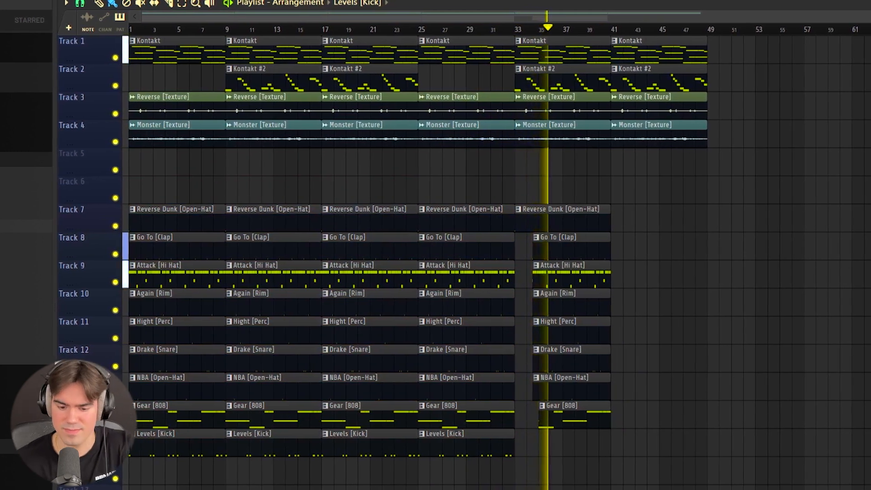
Copy the full drum stack into bars 41 to 48 and the bar 25 Kontakt and texture clips into bars 49 to 56
drag(446, 221, 638, 219)
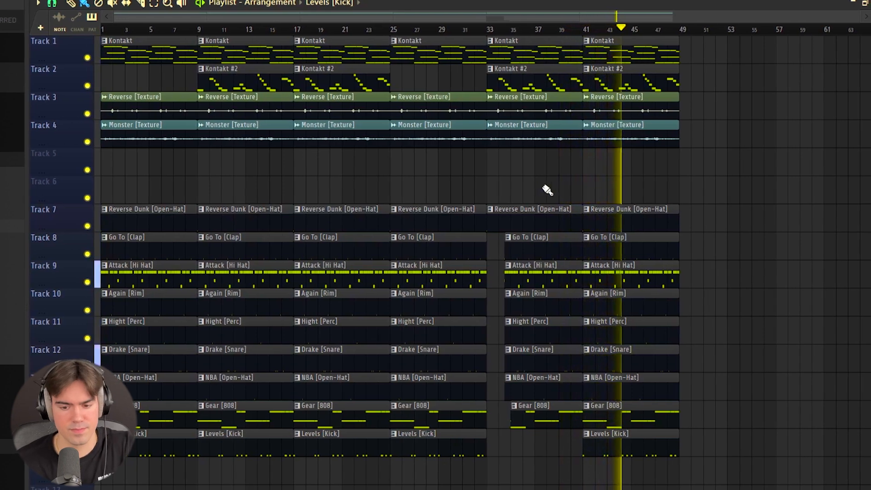
drag(439, 48, 736, 49)
ctrl+click(726, 182)
scroll(680, 233, down, 1)
Copy the complete bars 33 to 56 section, with its melodies, textures and drums, into bars 57 to 80
drag(470, 489, 715, 51)
drag(512, 50, 744, 50)
ctrl+click(727, 161)
scroll(564, 272, down, 1)
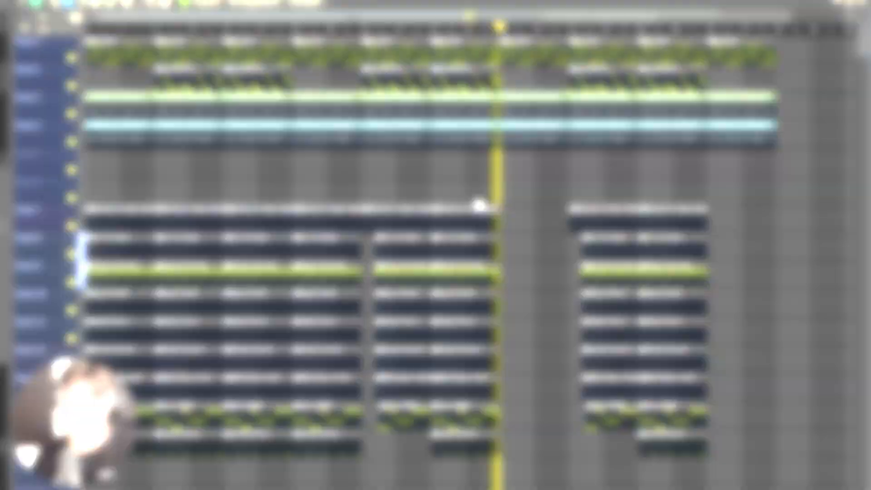